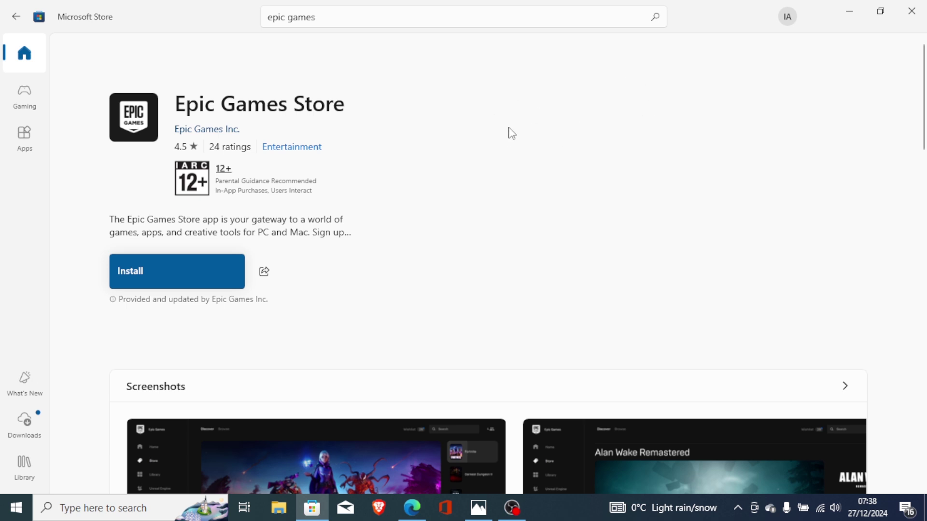
Step: Switch from Microsoft Store to the Epic Games quick-fix guide in the browser
click(412, 511)
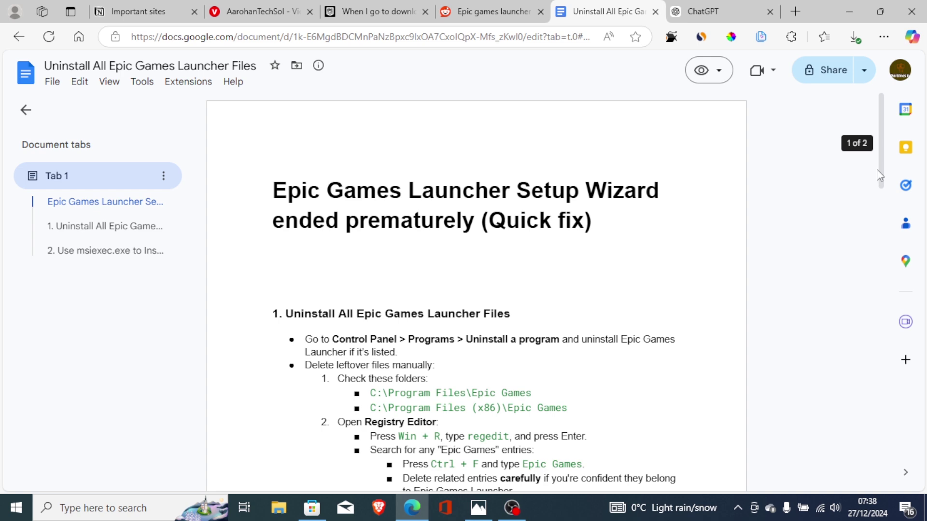
Step: Scroll the guide down to section 1 and bring up the Run prompt with regedit
scroll(877, 176, down, 2)
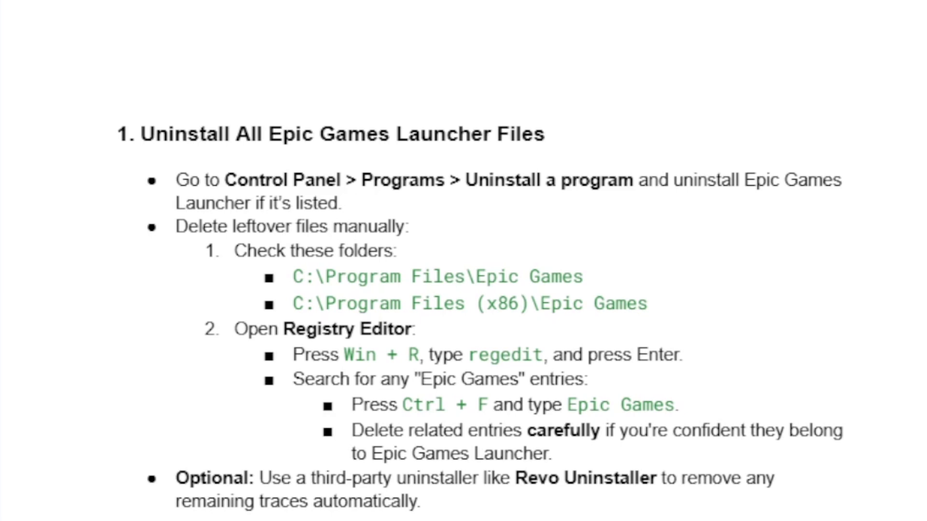
scroll(531, 188, down, 2)
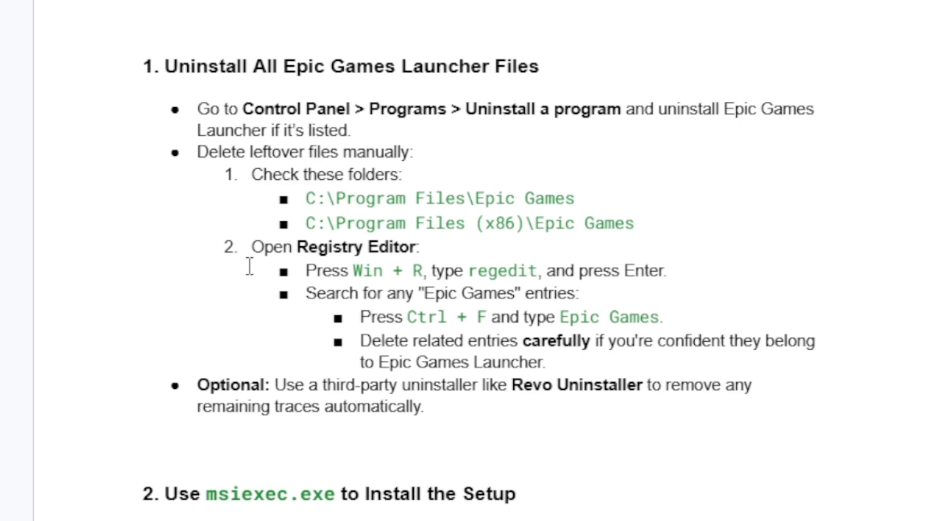
key(super+r)
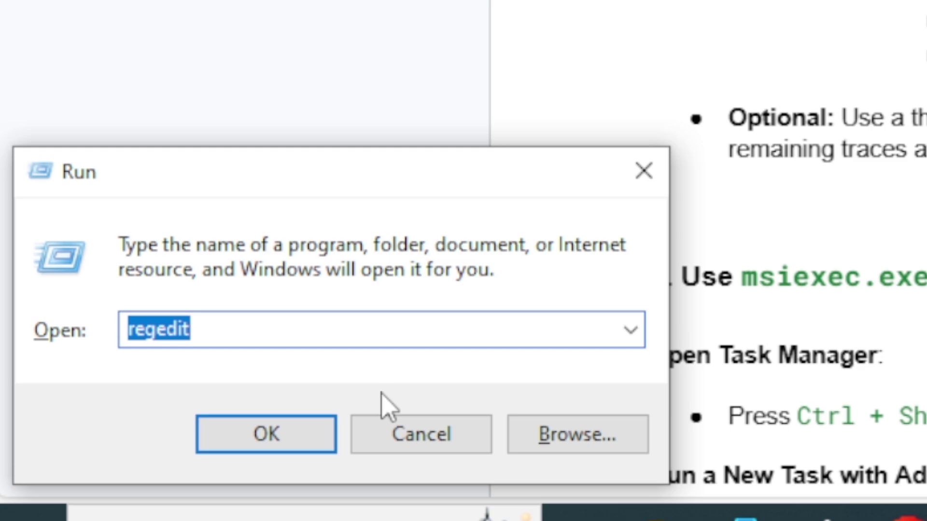
Step: Launch Registry Editor and search the registry for 'epic games'
click(293, 439)
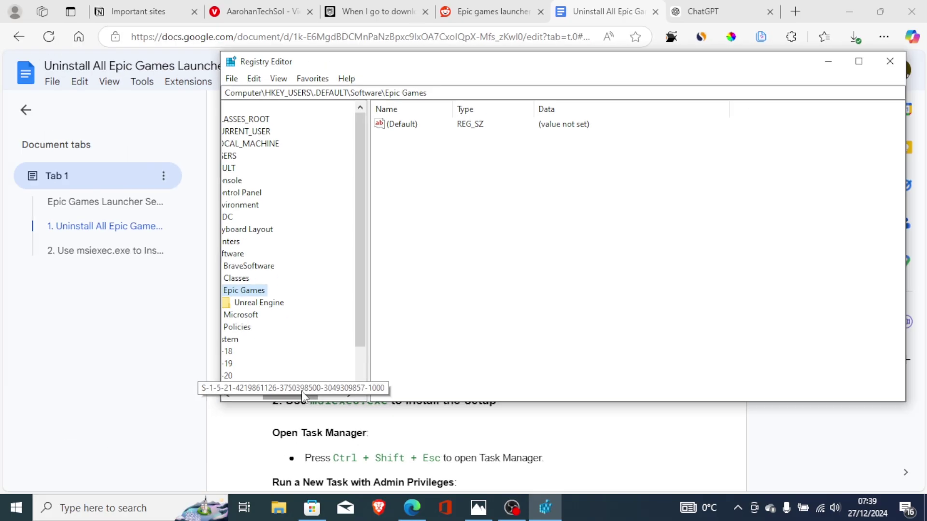
key(ctrl+f)
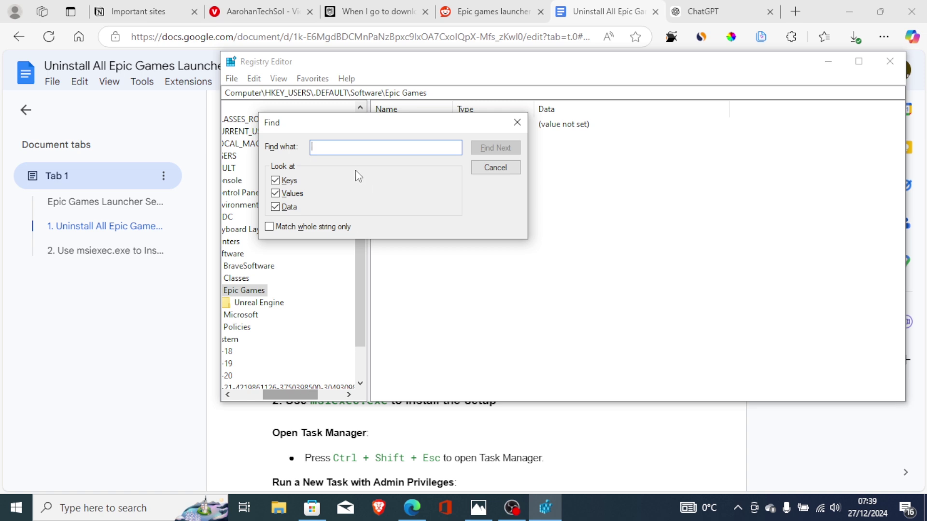
text(epic games)
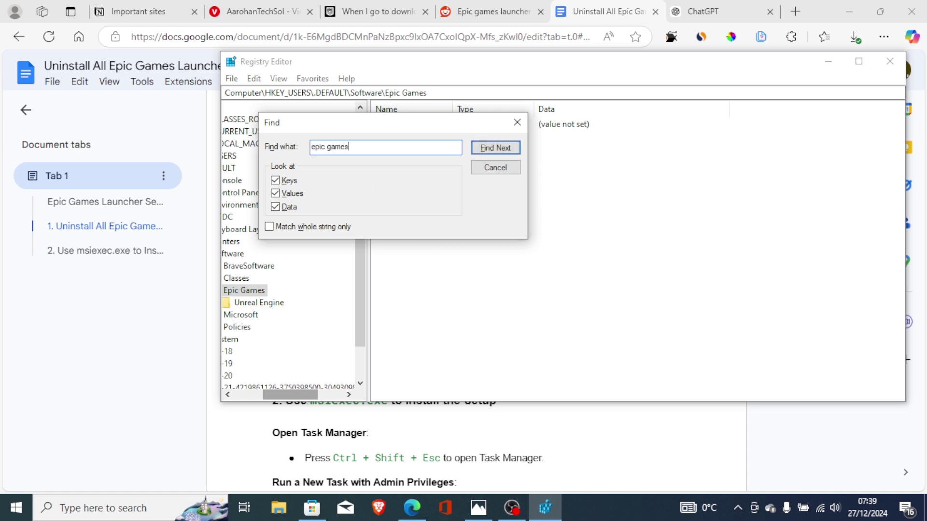
key(Return)
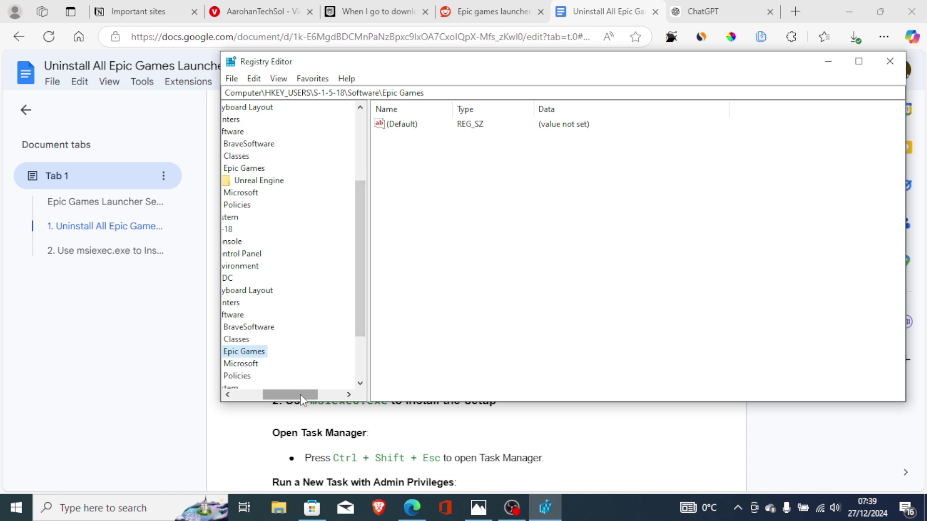
drag(301, 400, 287, 393)
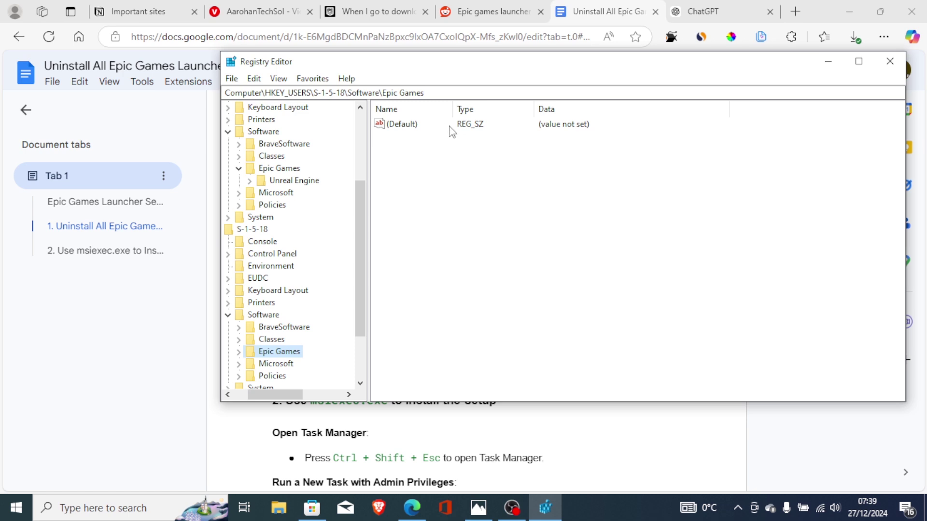
Step: Inspect the Epic Games key's (Default) value, then close Registry Editor
click(442, 130)
click(407, 127)
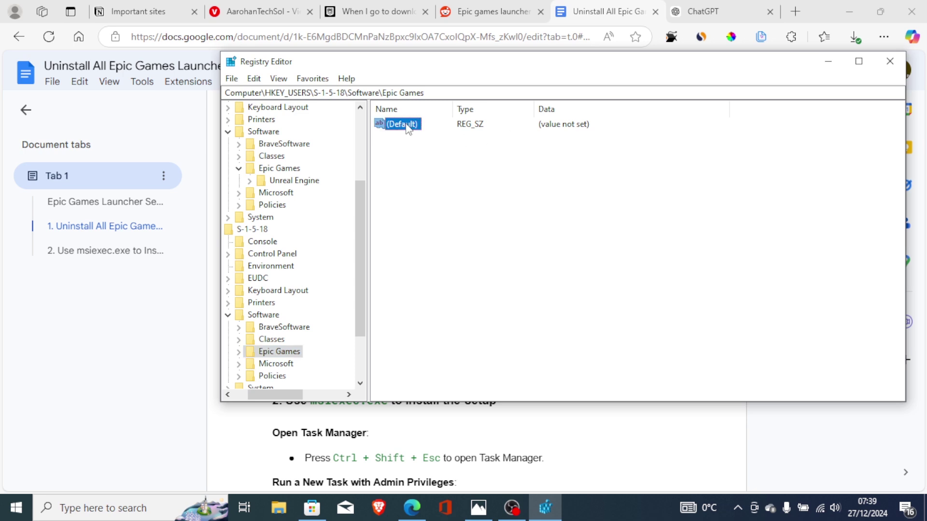
right_click(407, 127)
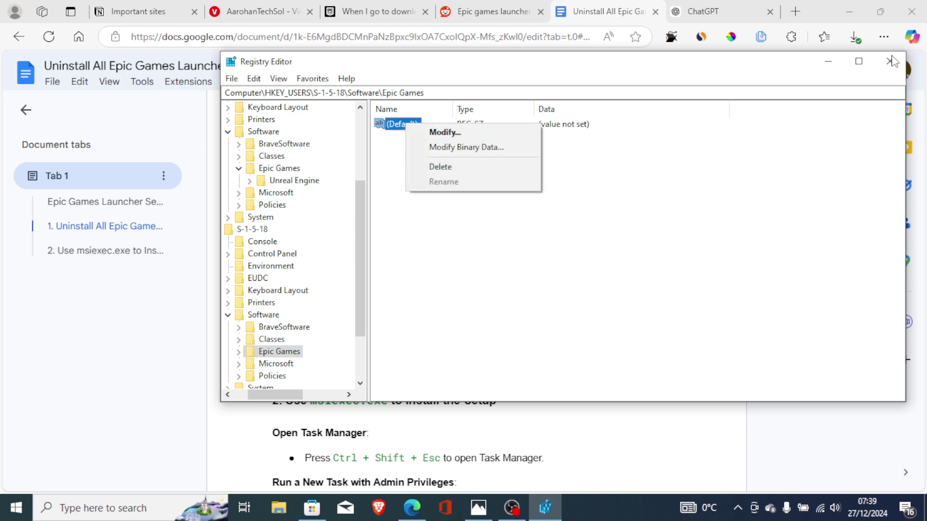
click(890, 63)
click(889, 62)
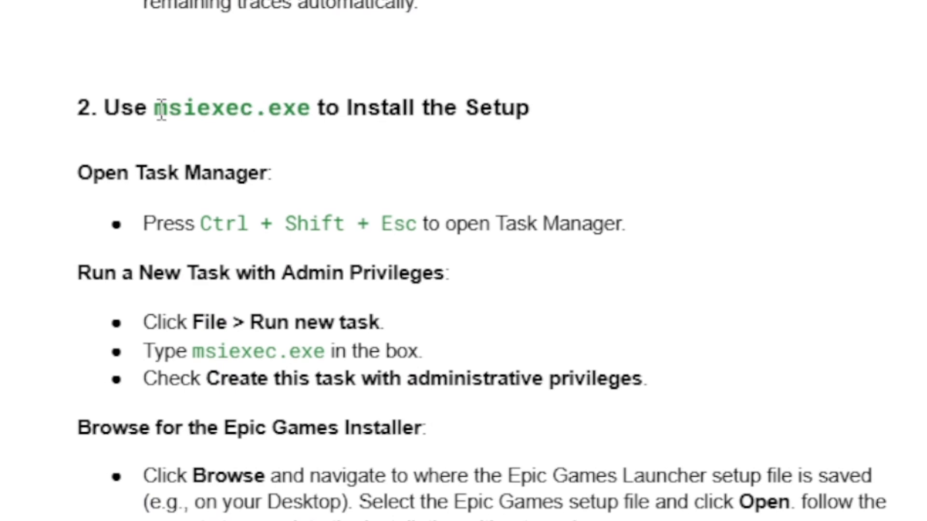
Step: Copy 'msiexec.exe' from the guide's section 2 heading
drag(157, 108, 309, 109)
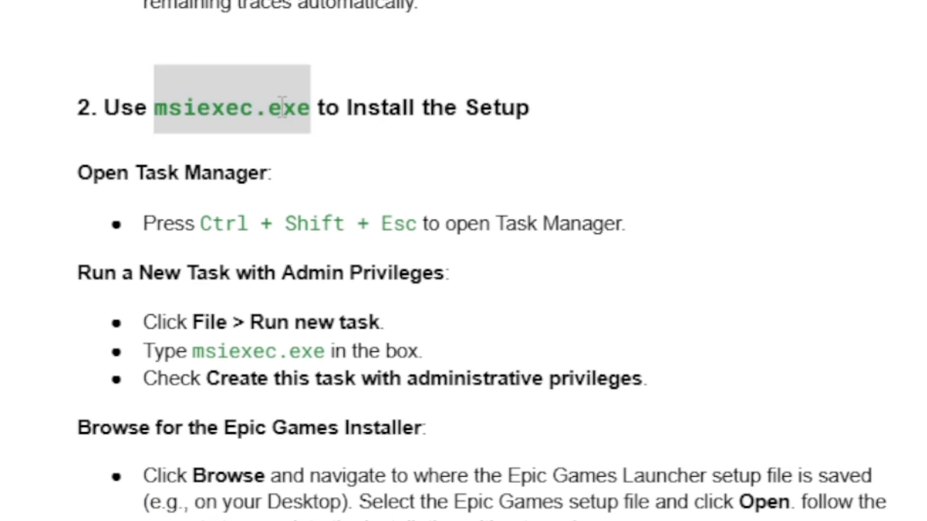
right_click(311, 108)
click(304, 135)
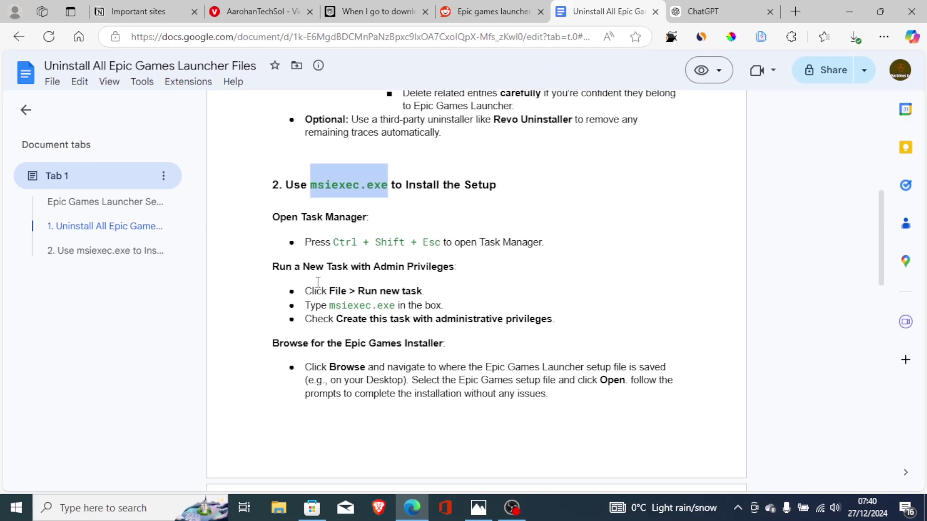
Step: From Task Manager, create a new msiexec.exe task with administrative privileges and browse for the installer
key(super)
text(t)
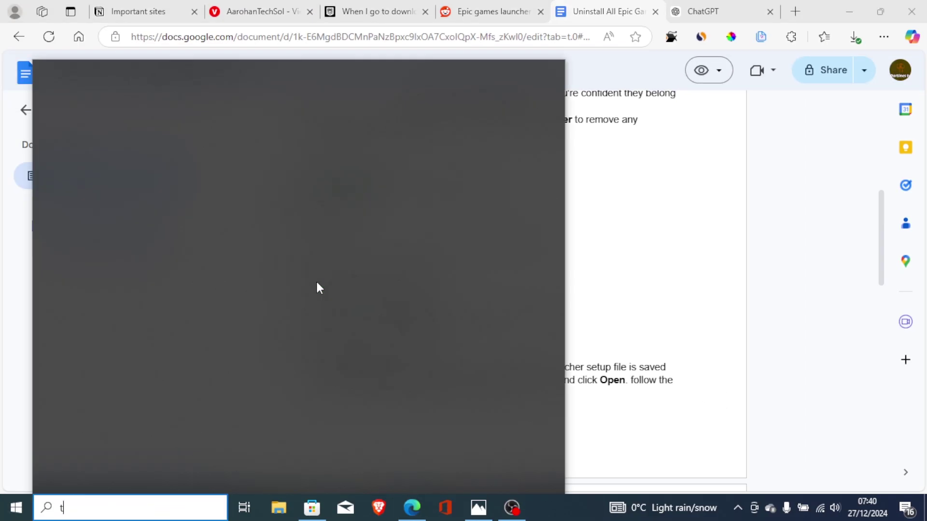
text(ask)
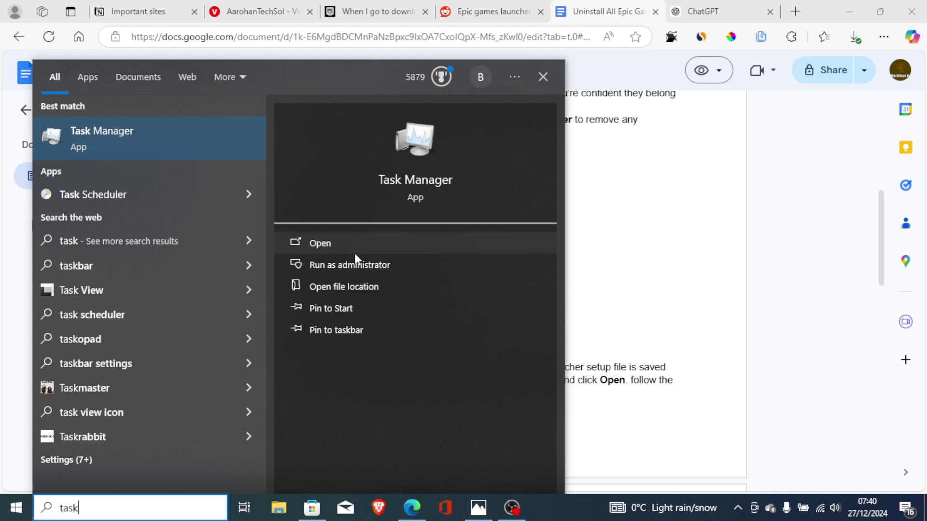
click(335, 248)
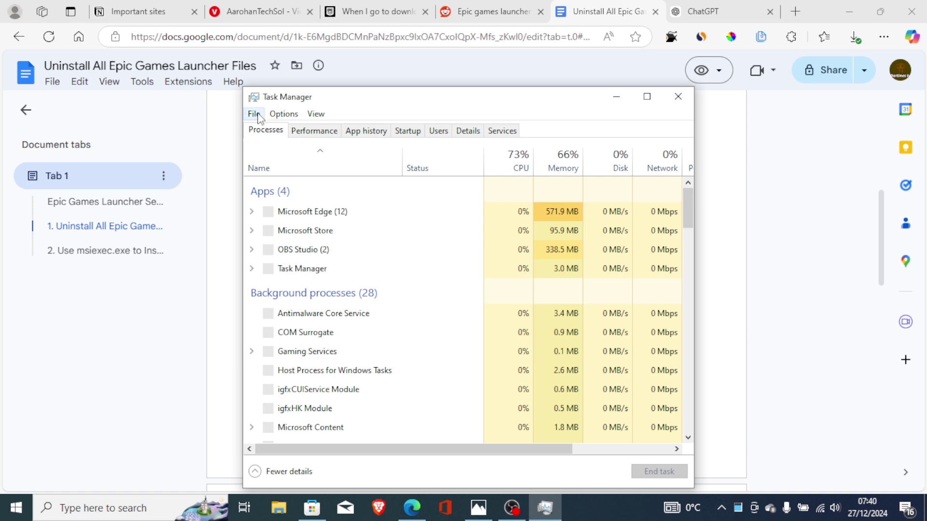
click(254, 114)
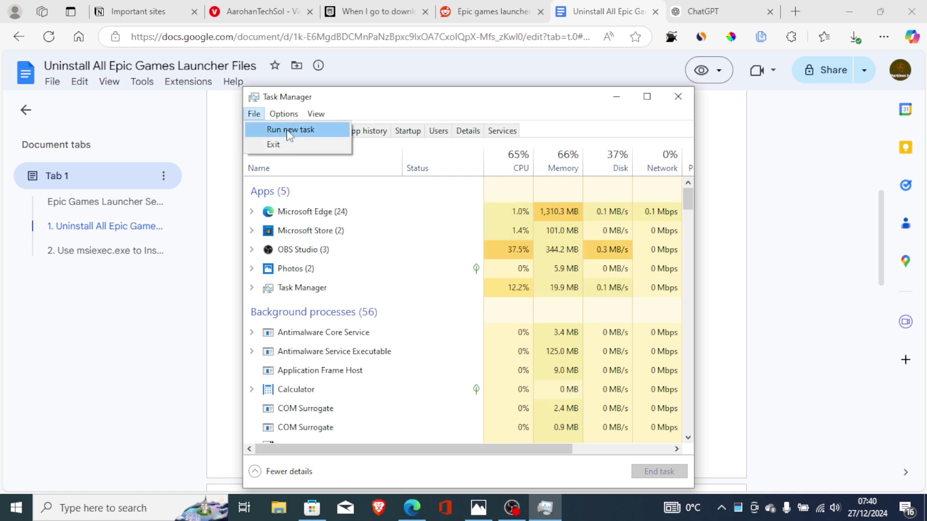
click(289, 130)
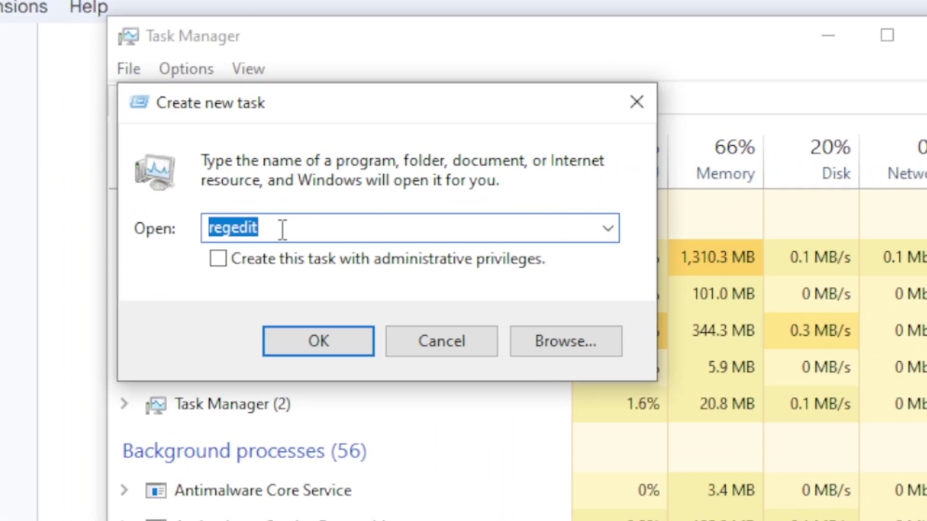
text(msiexec.exe)
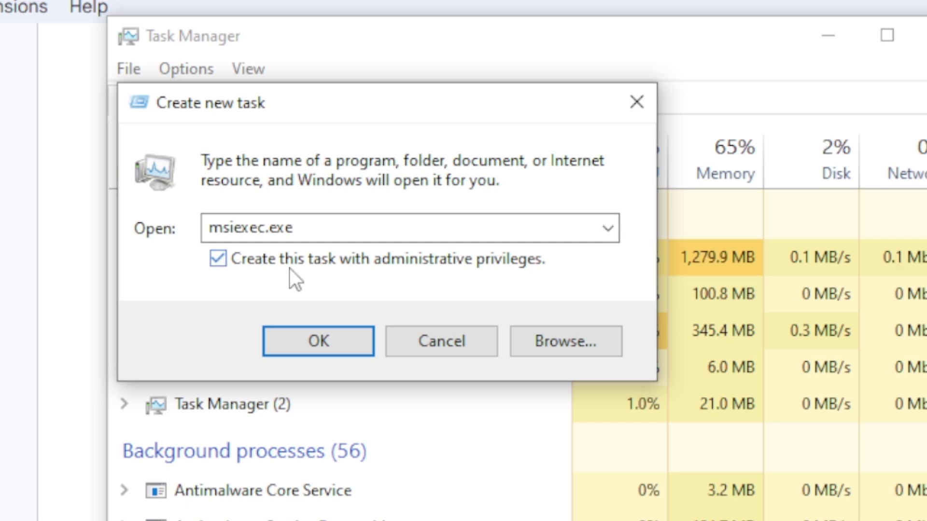
click(583, 347)
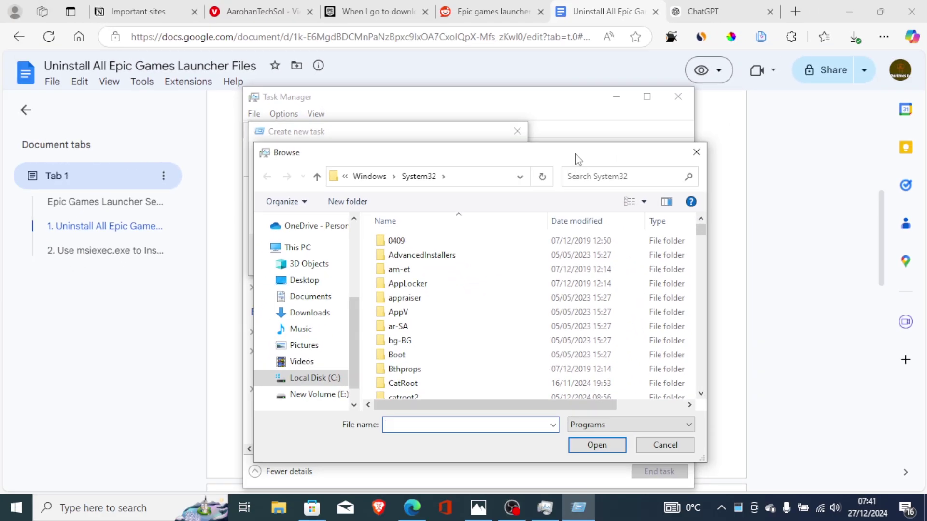
Step: Select EpicInstaller-17.2.0 in Downloads with All files shown, then close the Browse window
drag(578, 159, 564, 116)
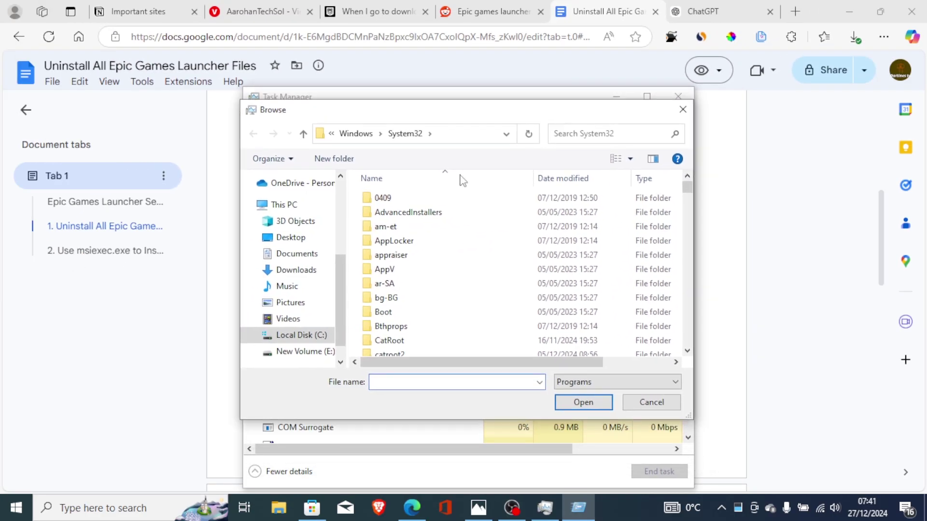
click(309, 277)
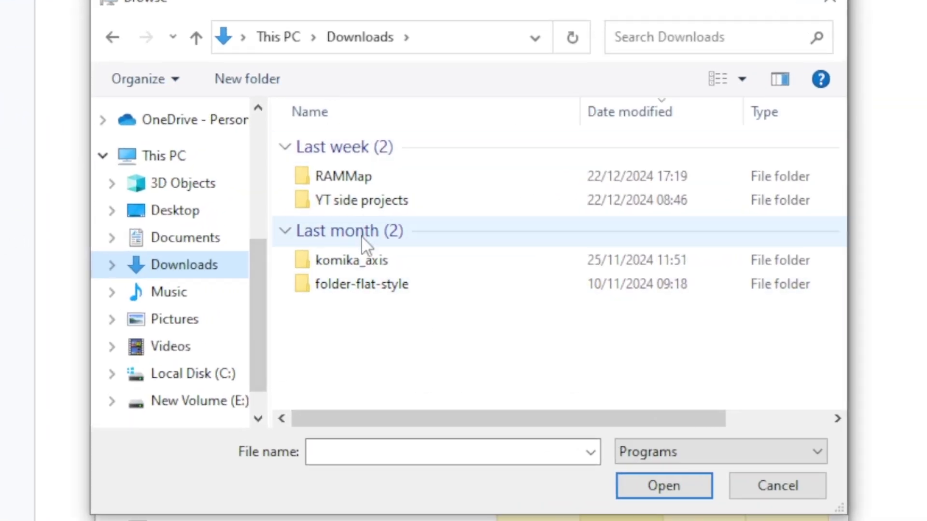
click(766, 457)
click(729, 492)
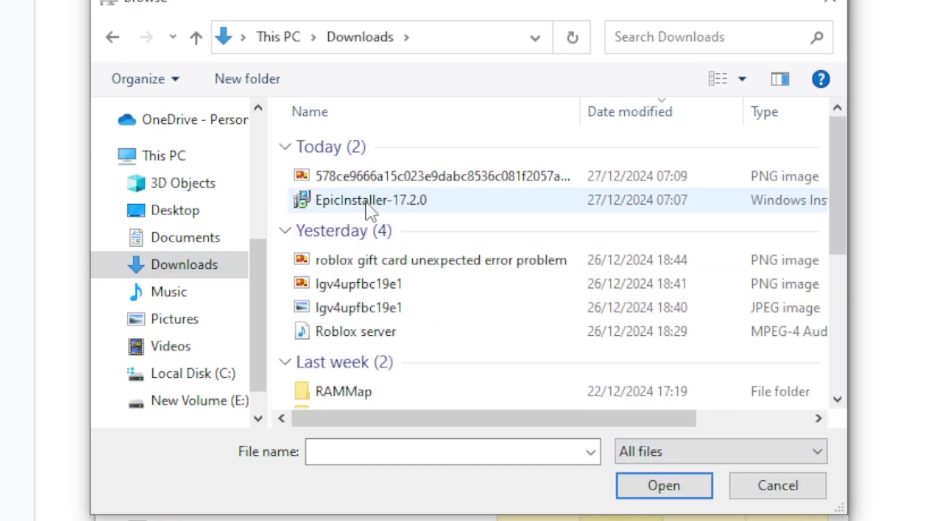
click(404, 199)
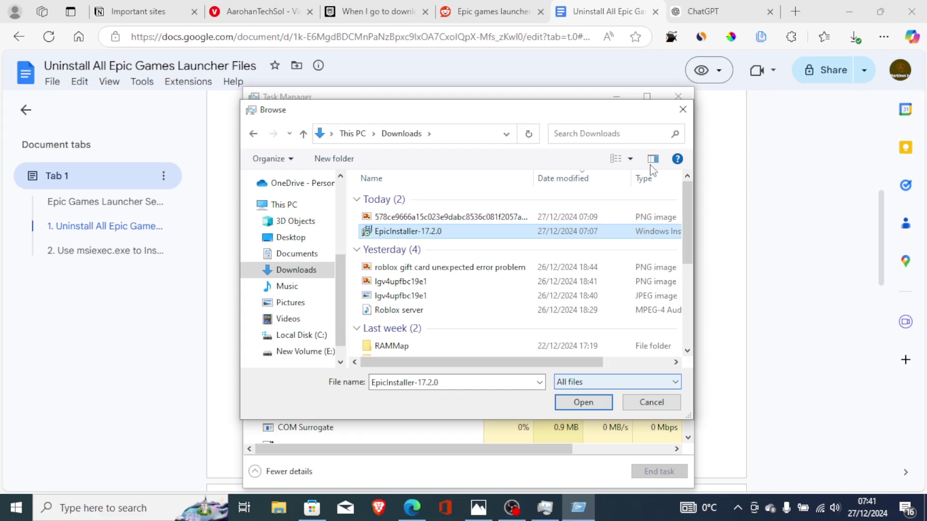
click(686, 114)
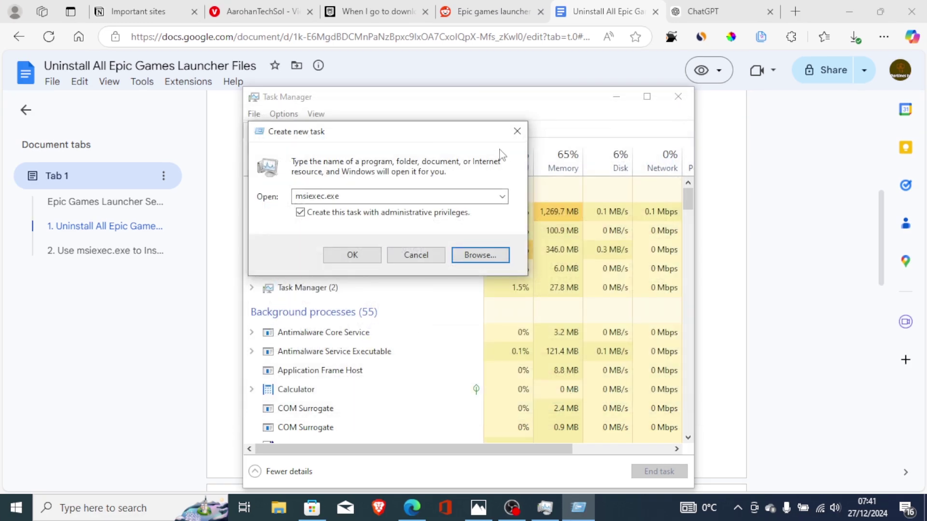
Step: Close the new-task prompt and Task Manager, minimize Microsoft Store, and scroll the guide
click(517, 131)
click(677, 97)
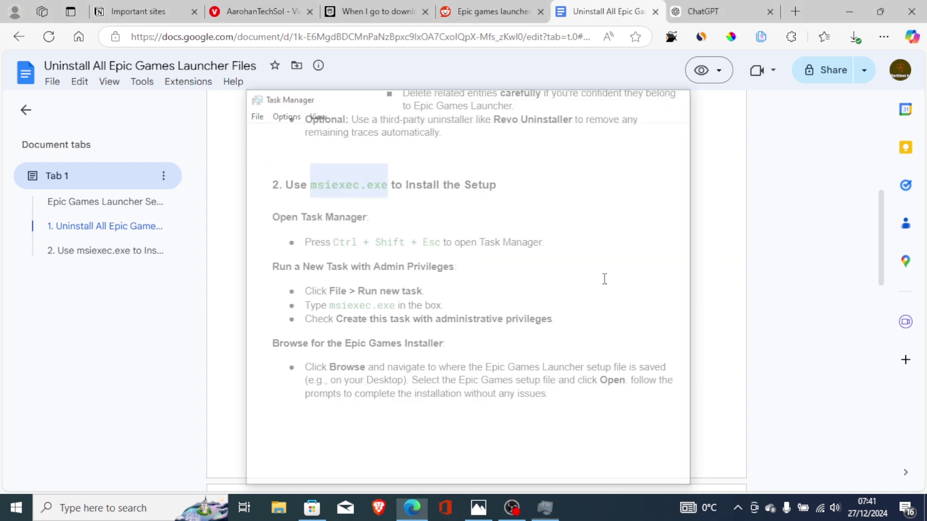
click(313, 507)
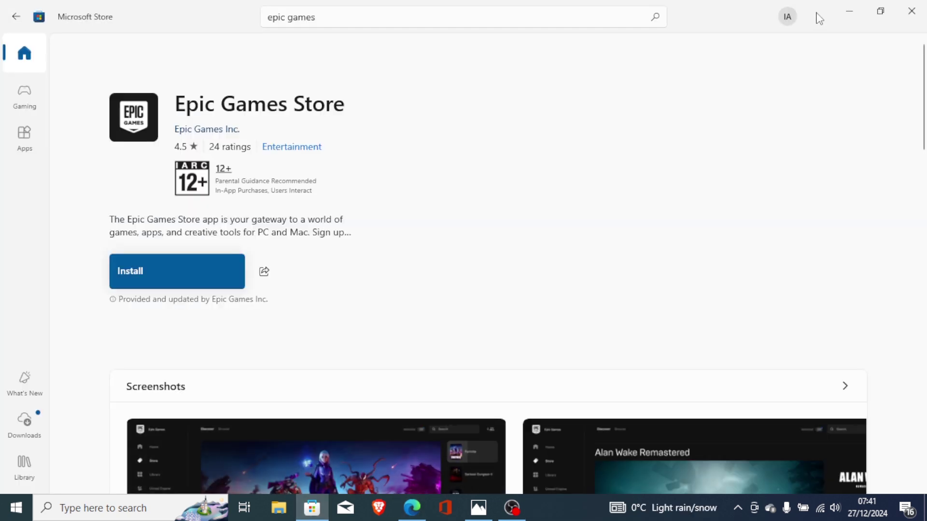
click(848, 10)
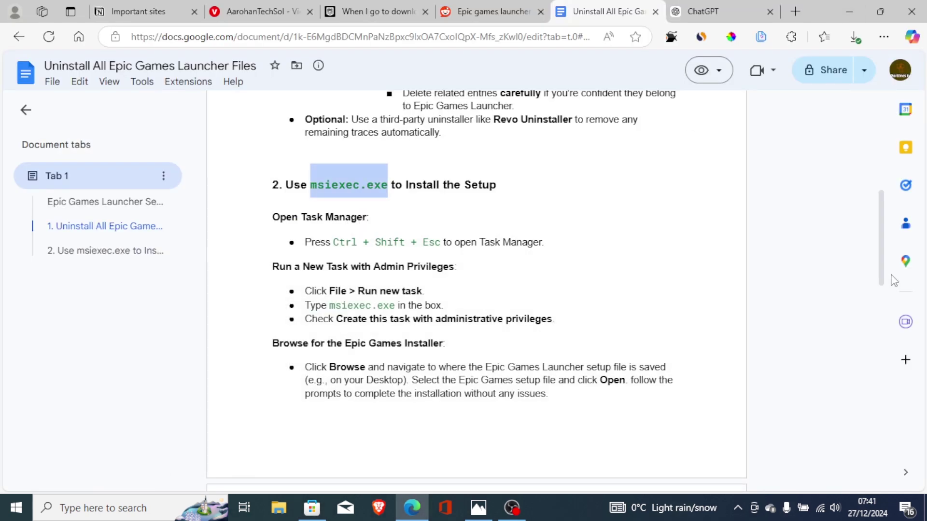
drag(881, 272, 863, 167)
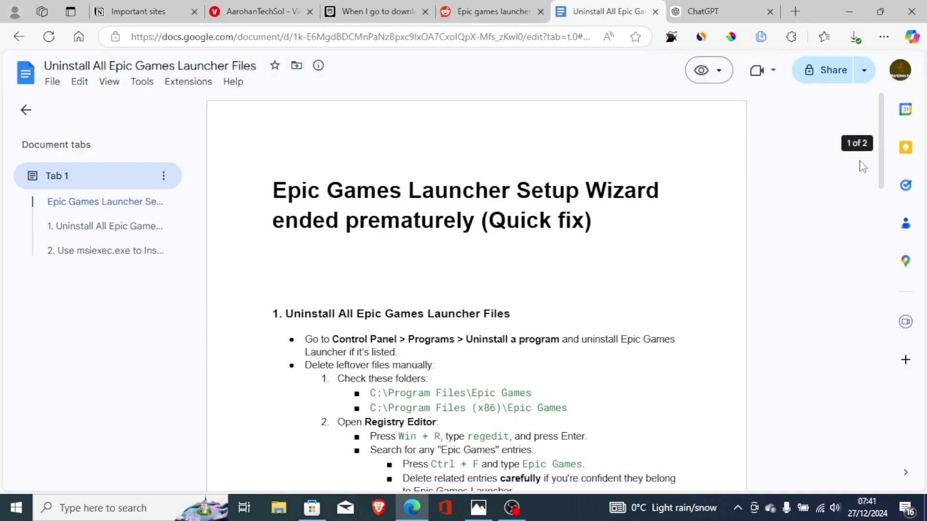